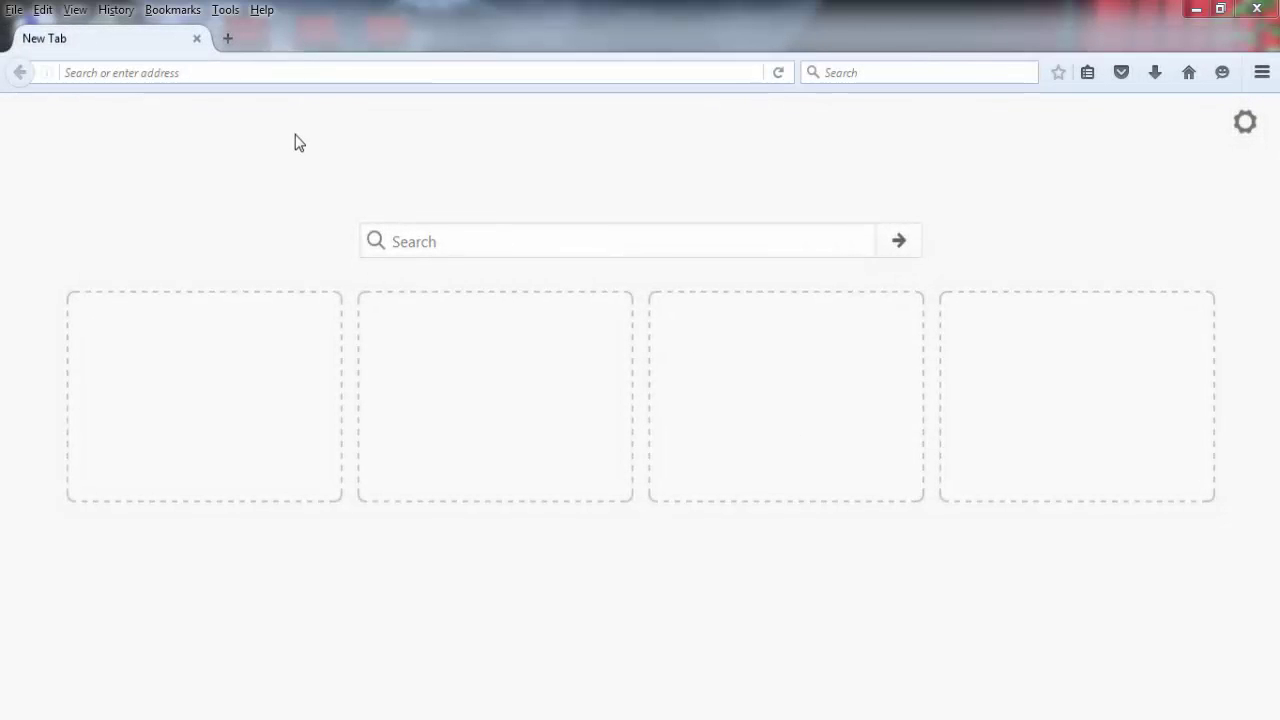
# Load the AMS Client Distribution Site at 10.1.0.9:8080/ams-client
pyautogui.click(185, 72)
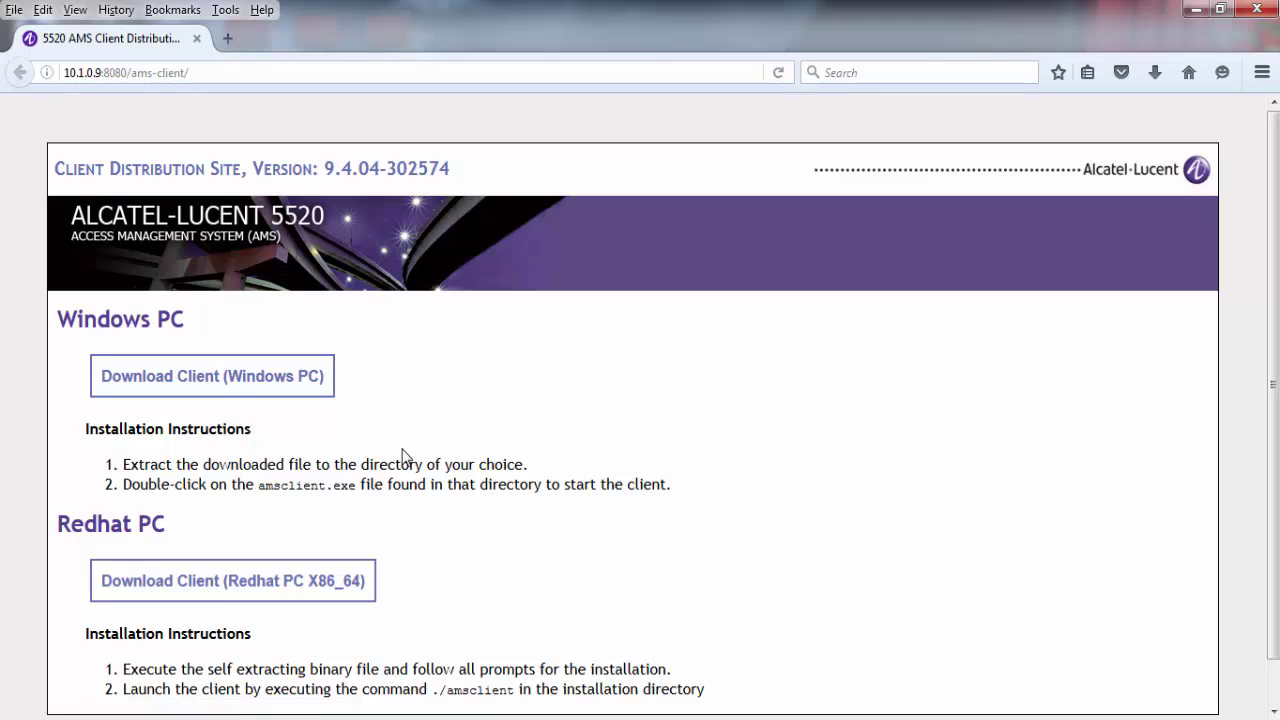
# Download the Windows PC client zip ams-client-windows-9.4.04-302574.zip (228.65 MB) through Internet Download Manager
pyautogui.click(193, 387)
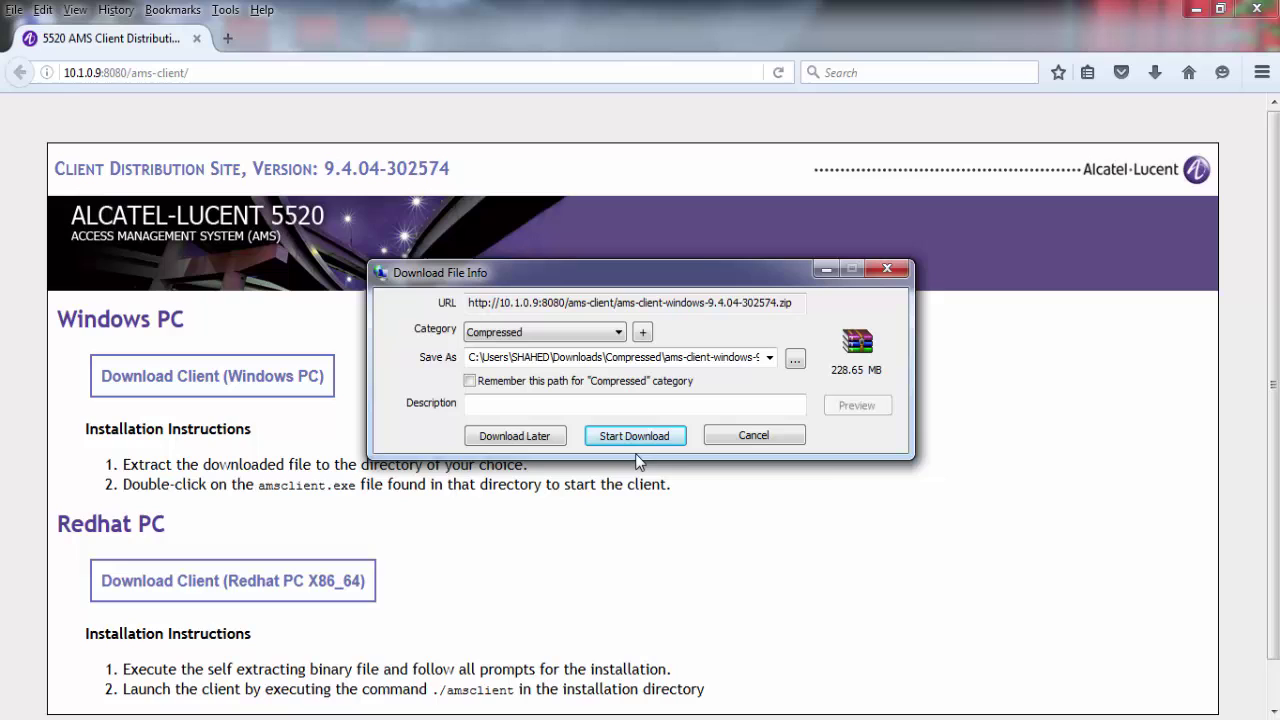
pyautogui.click(656, 440)
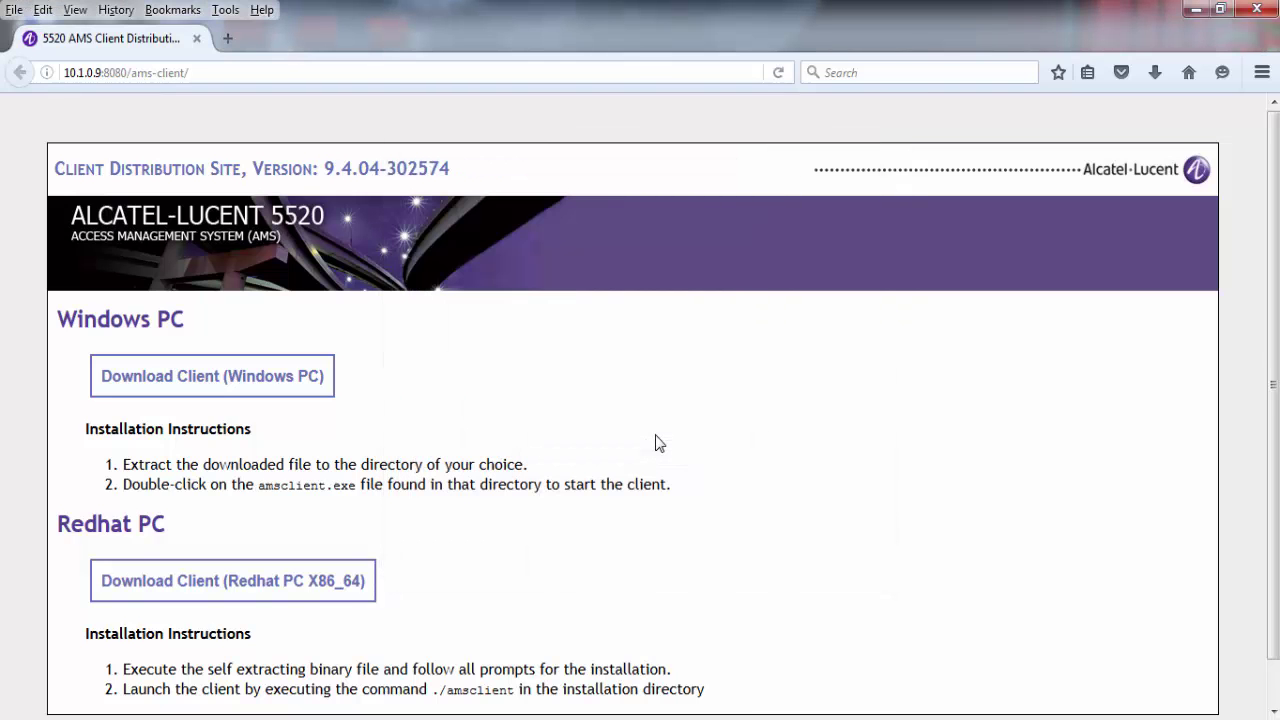
# Open the Compressed folder holding the finished ams-client zip from Internet Download Manager
pyautogui.click(1198, 10)
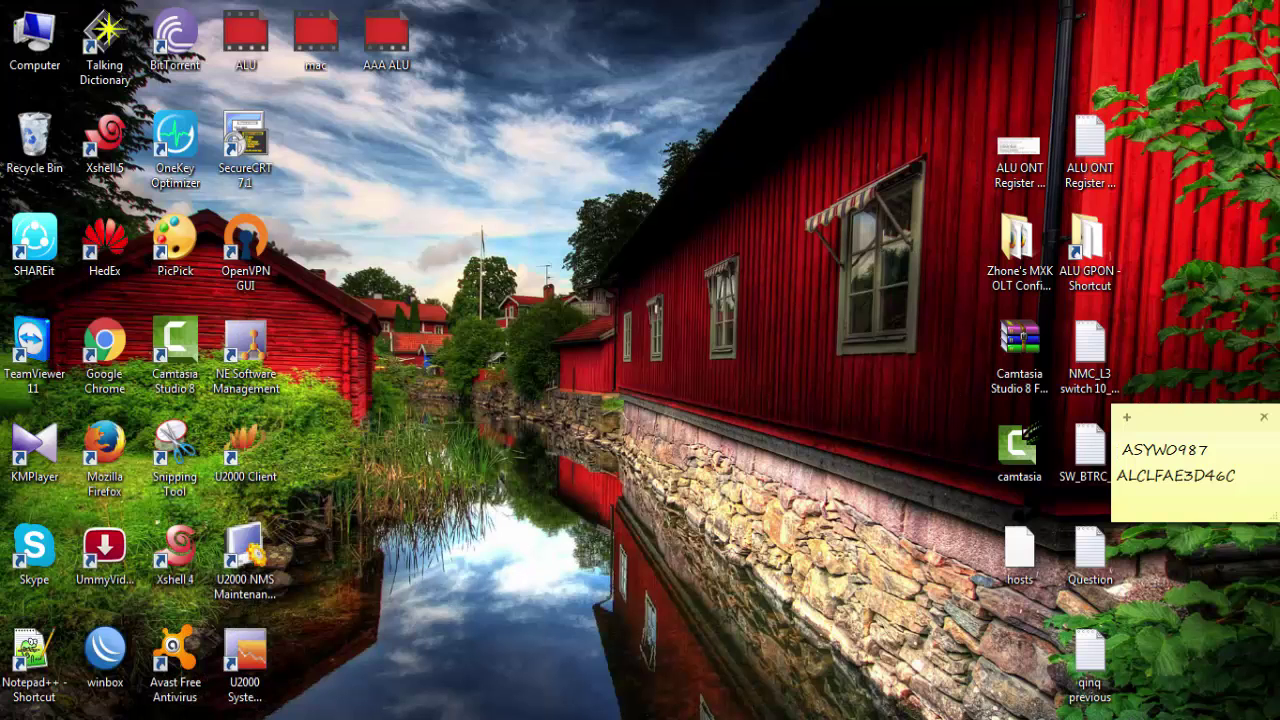
pyautogui.click(1073, 719)
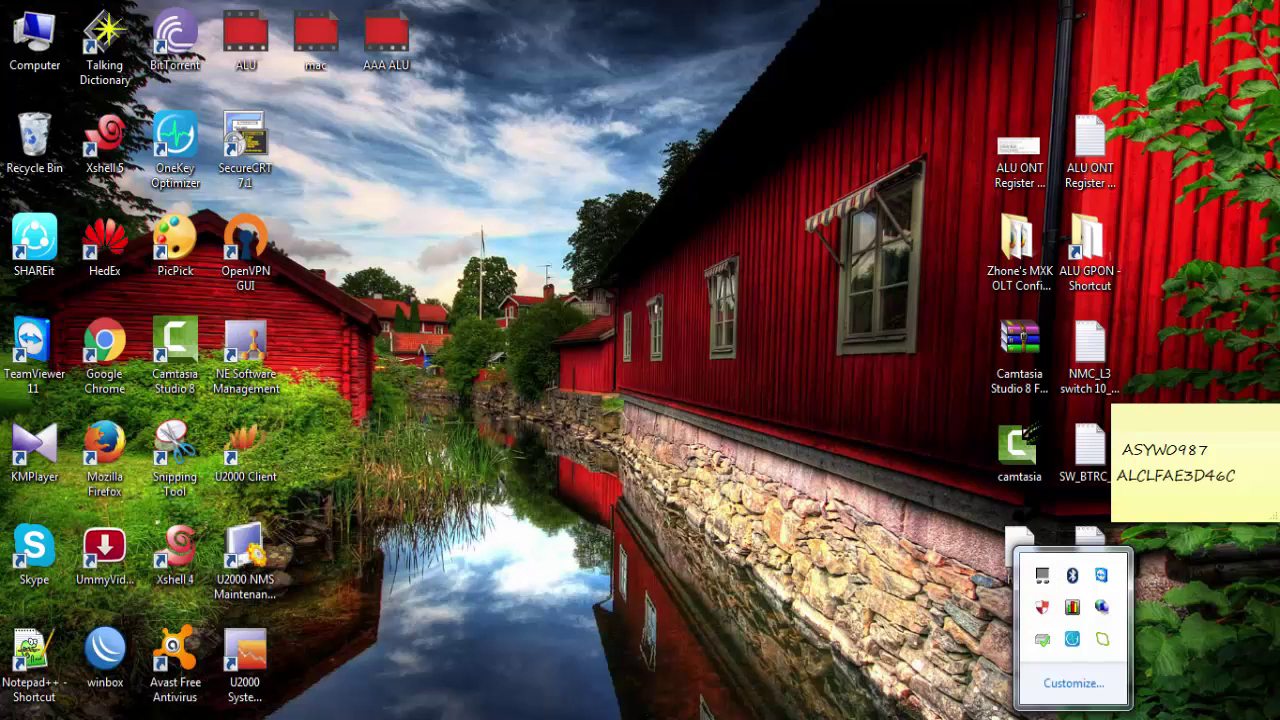
pyautogui.doubleClick(1101, 608)
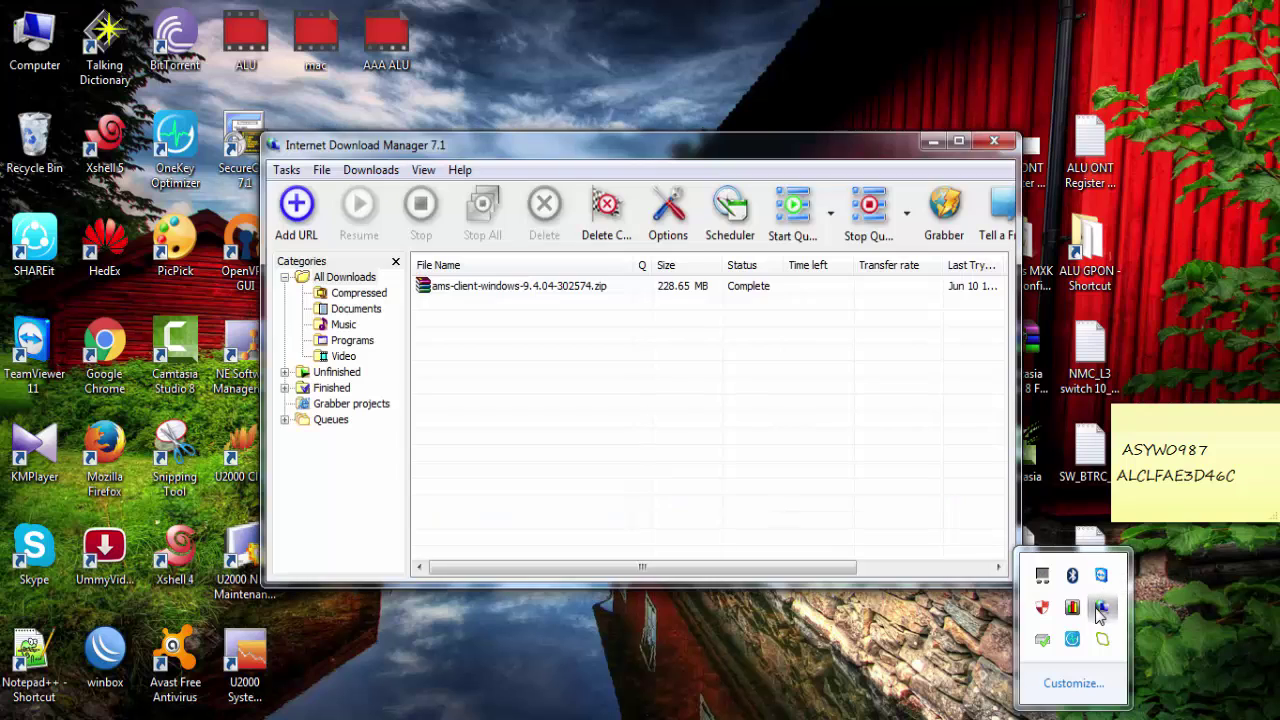
pyautogui.rightClick(483, 294)
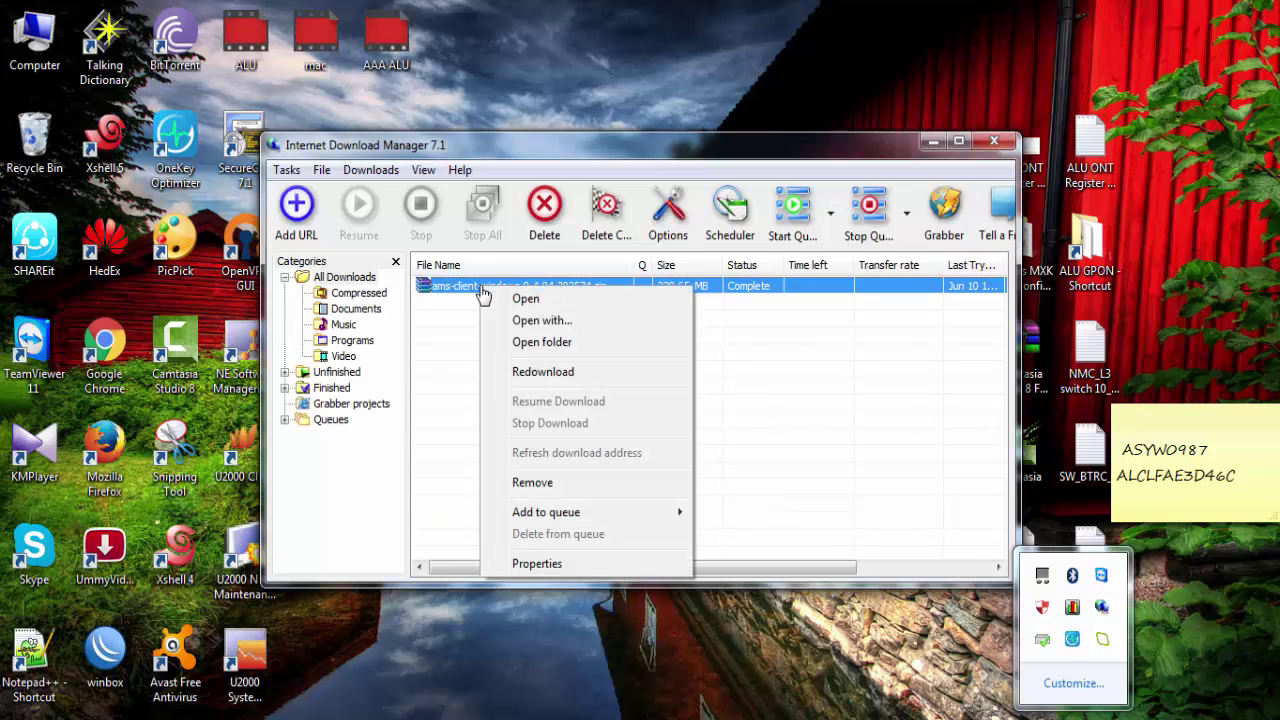
pyautogui.click(533, 342)
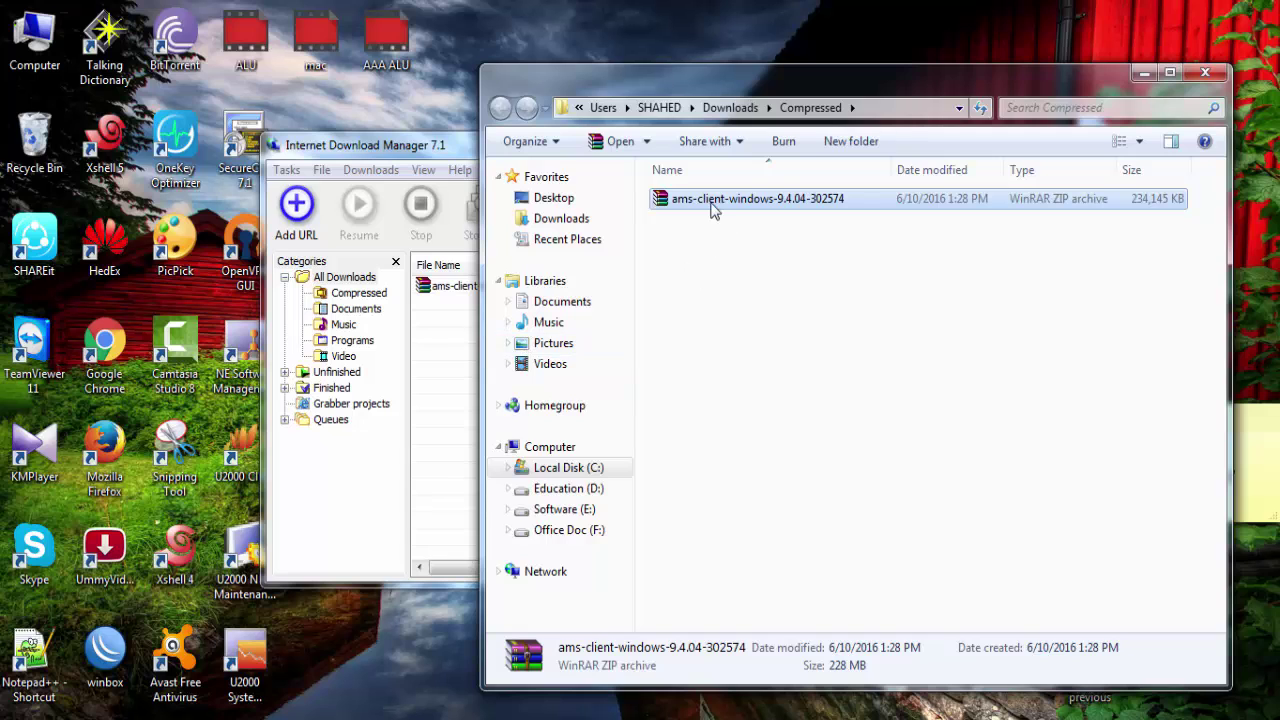
# Extract the ams-client zip into an ams folder and run amsclient.exe from it
pyautogui.rightClick(712, 208)
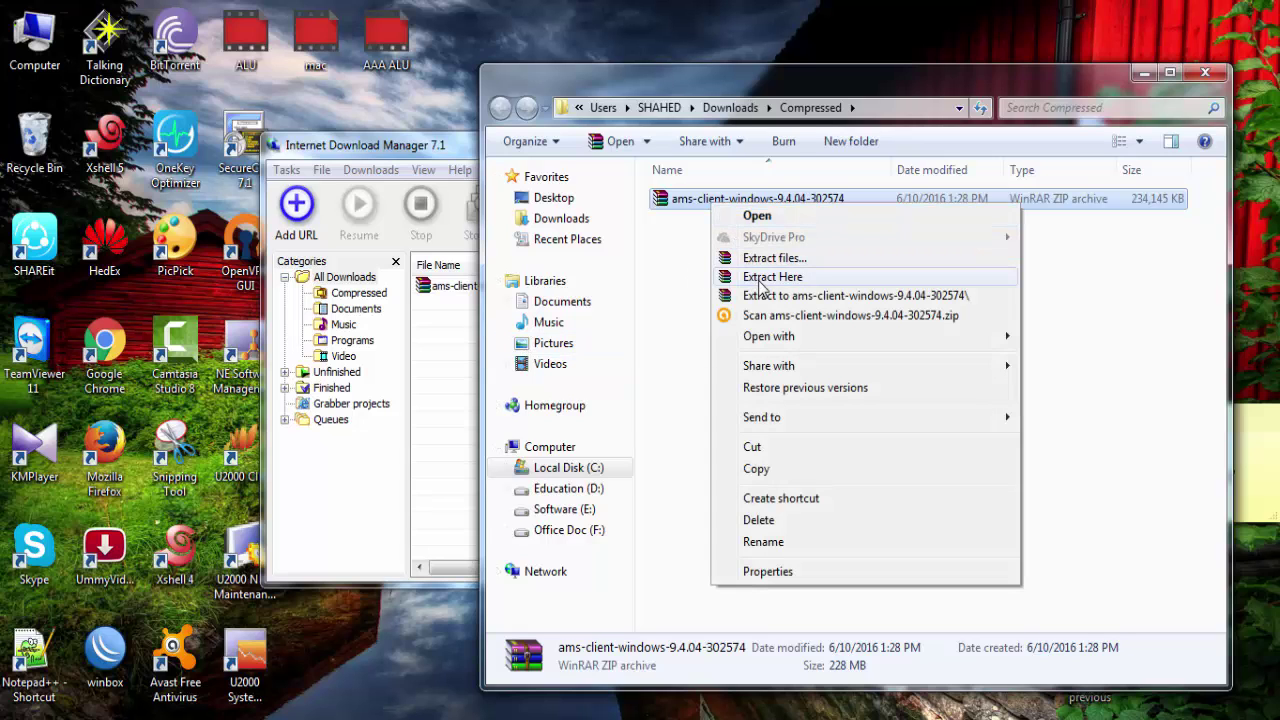
pyautogui.click(772, 279)
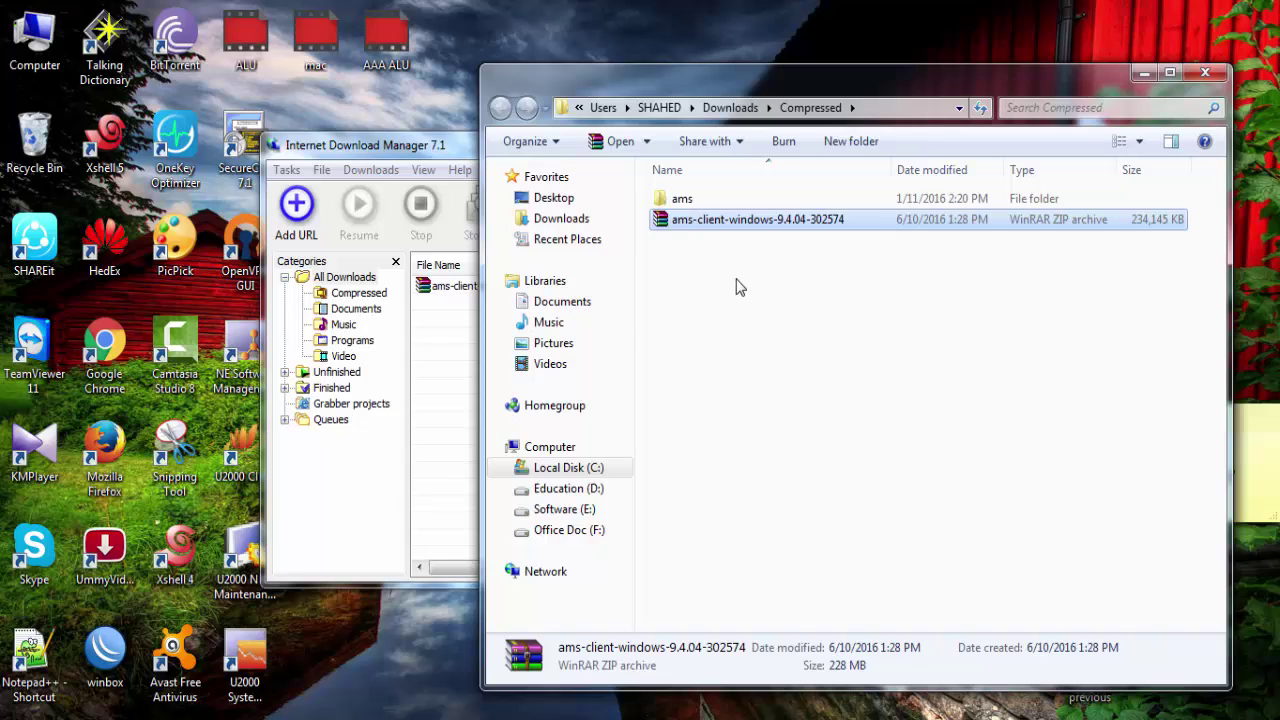
pyautogui.doubleClick(690, 200)
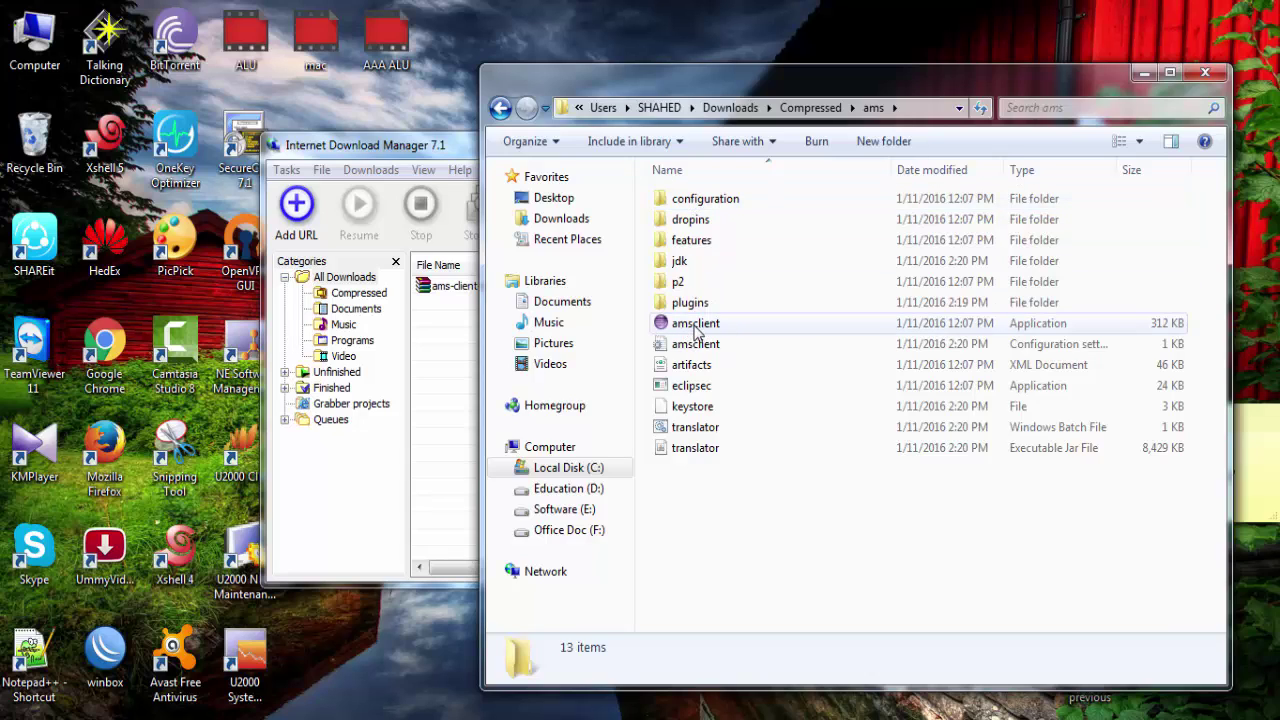
pyautogui.doubleClick(697, 325)
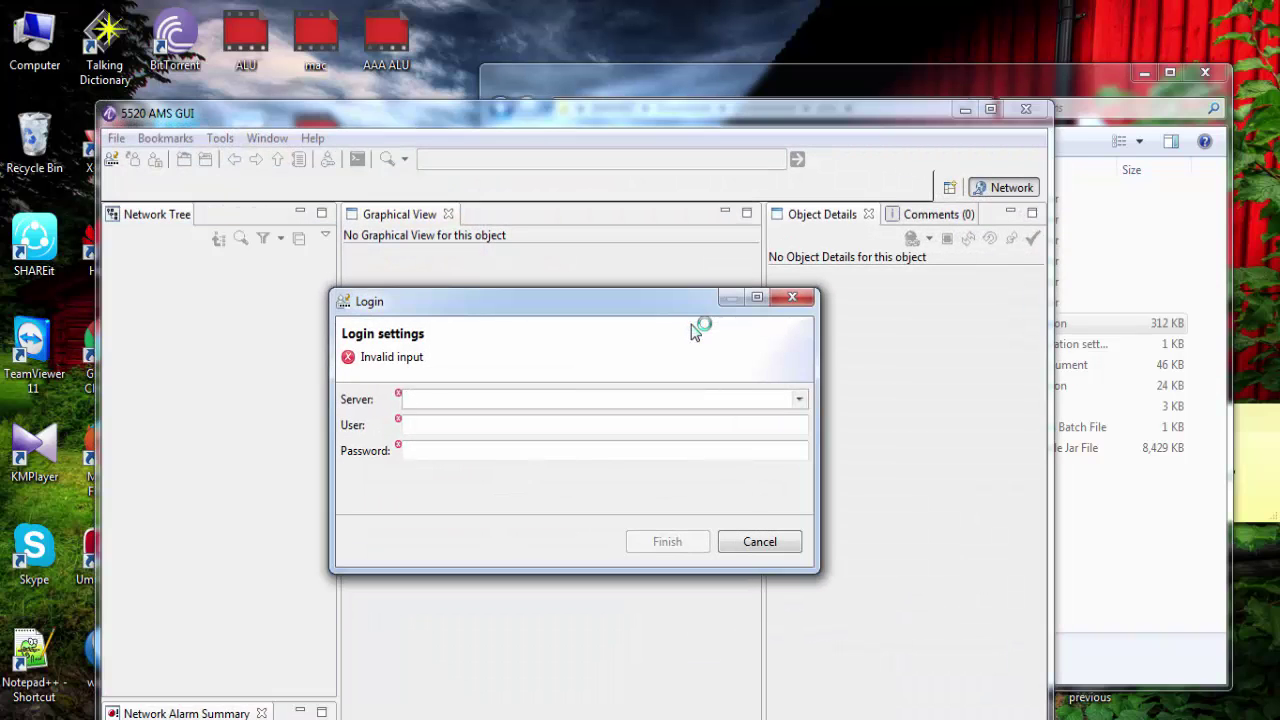
# Log in to server 10.1.0.9 with the administrator user name and password
pyautogui.click(452, 402)
pyautogui.write('10.1.0.9')
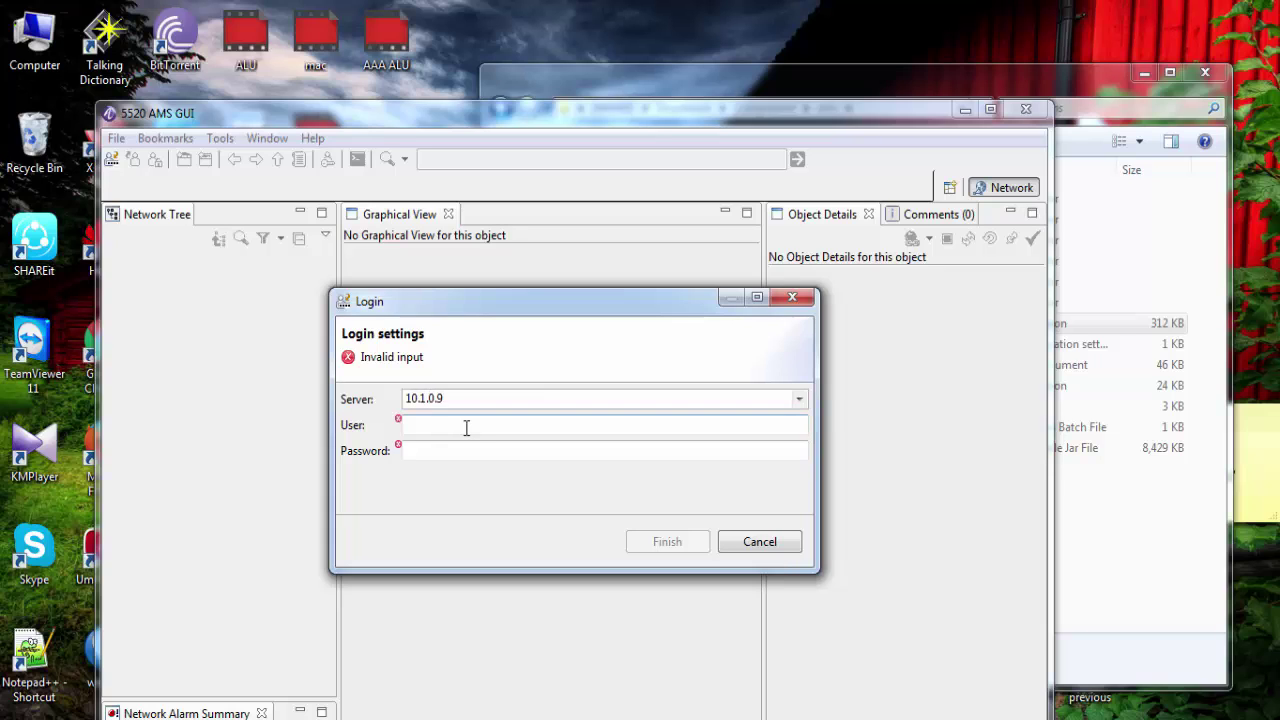
pyautogui.click(461, 425)
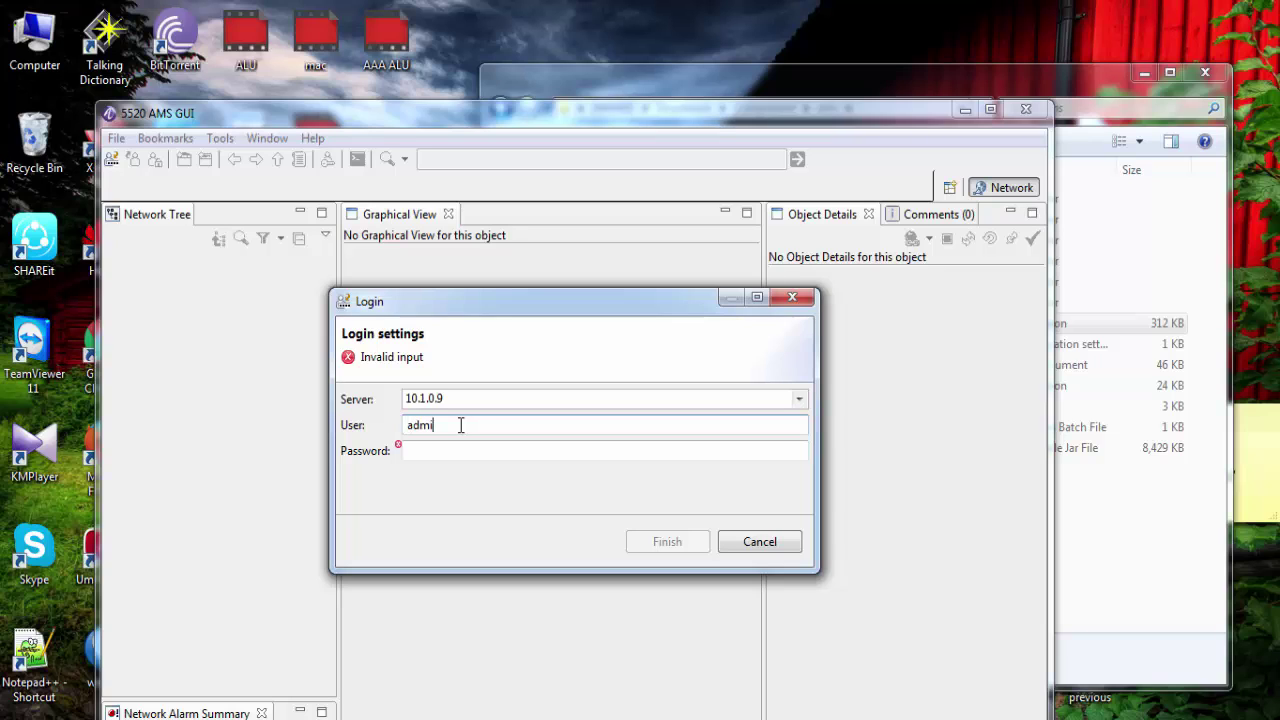
pyautogui.click(471, 449)
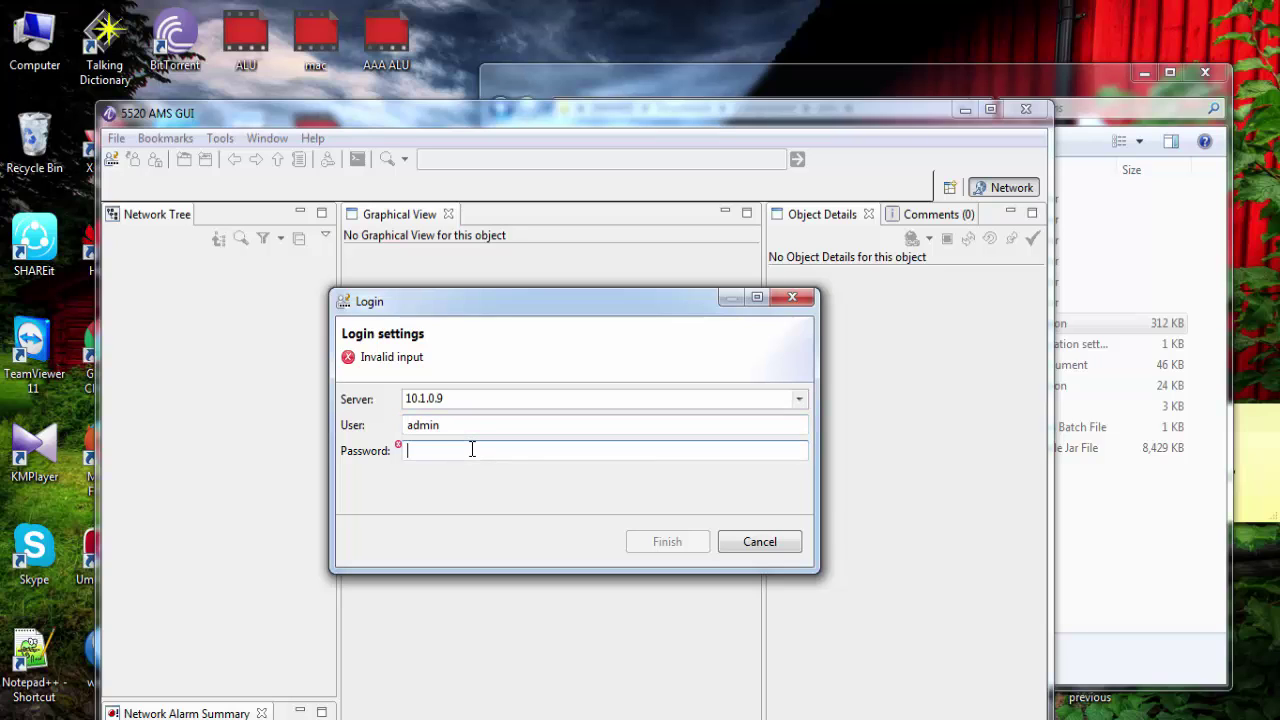
pyautogui.write('a')
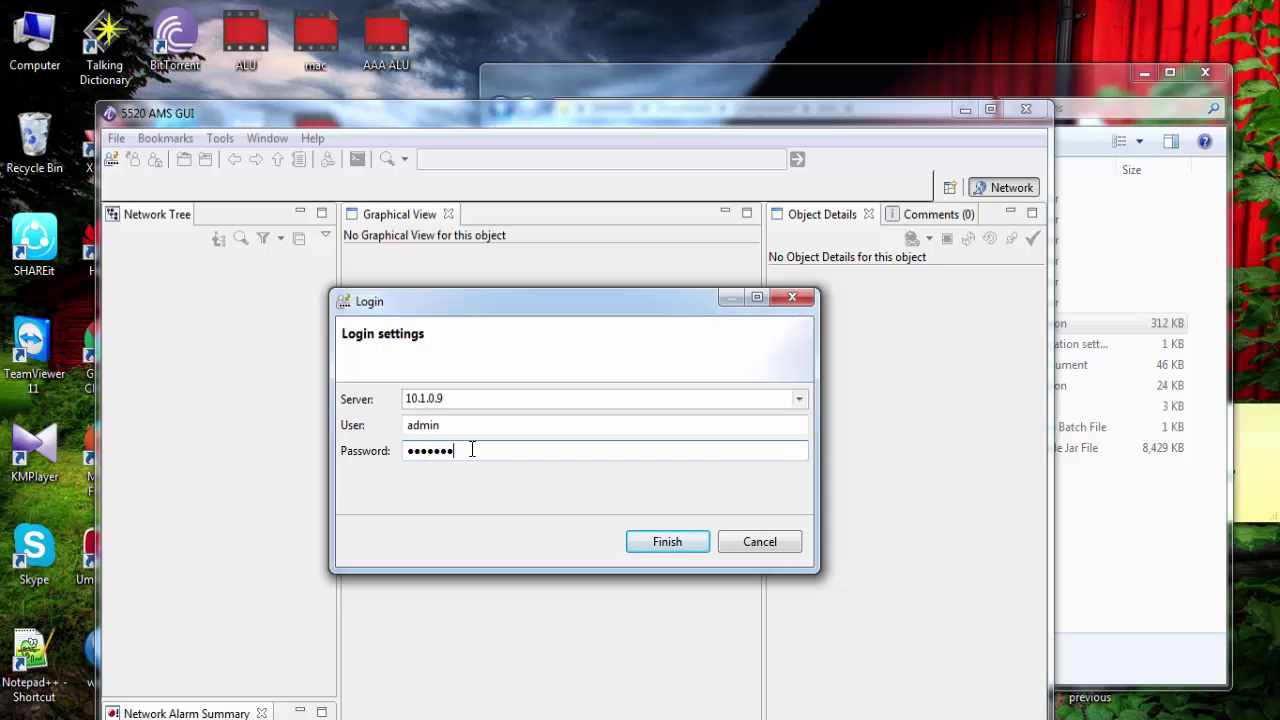
pyautogui.click(667, 542)
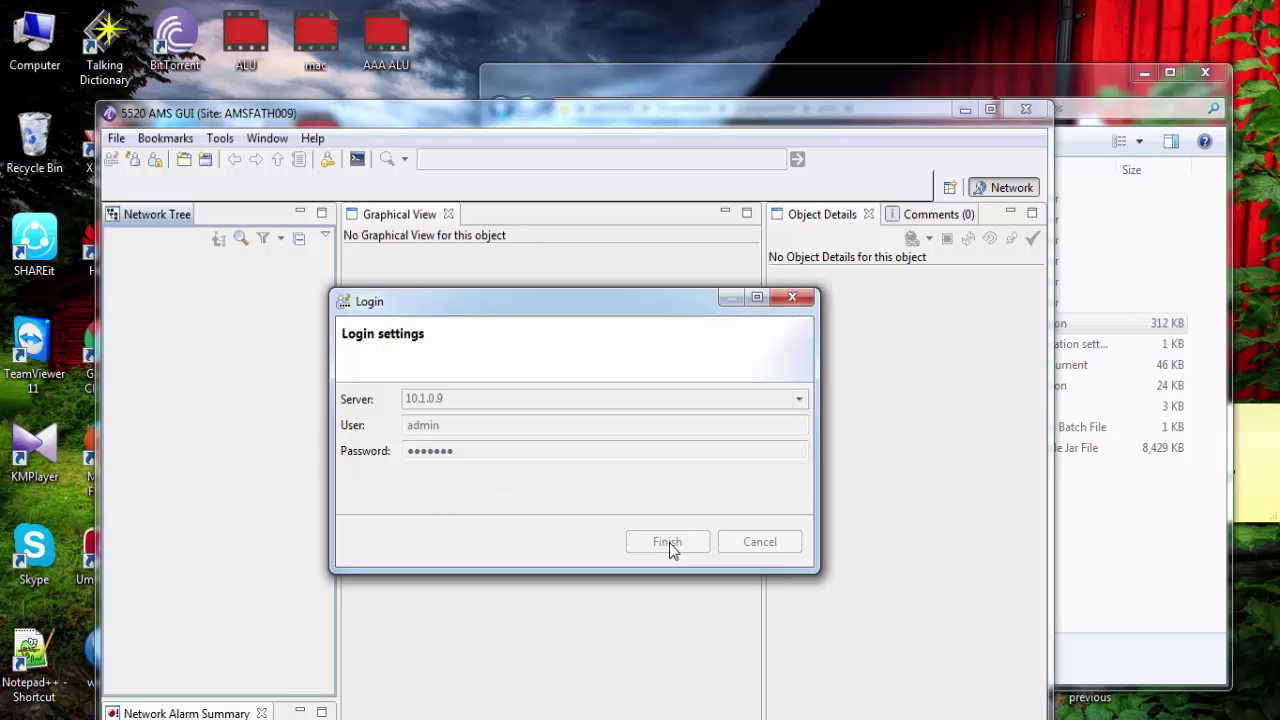
# Accept the found software updates, dismiss the login notices, and restart the AMS client
pyautogui.click(765, 505)
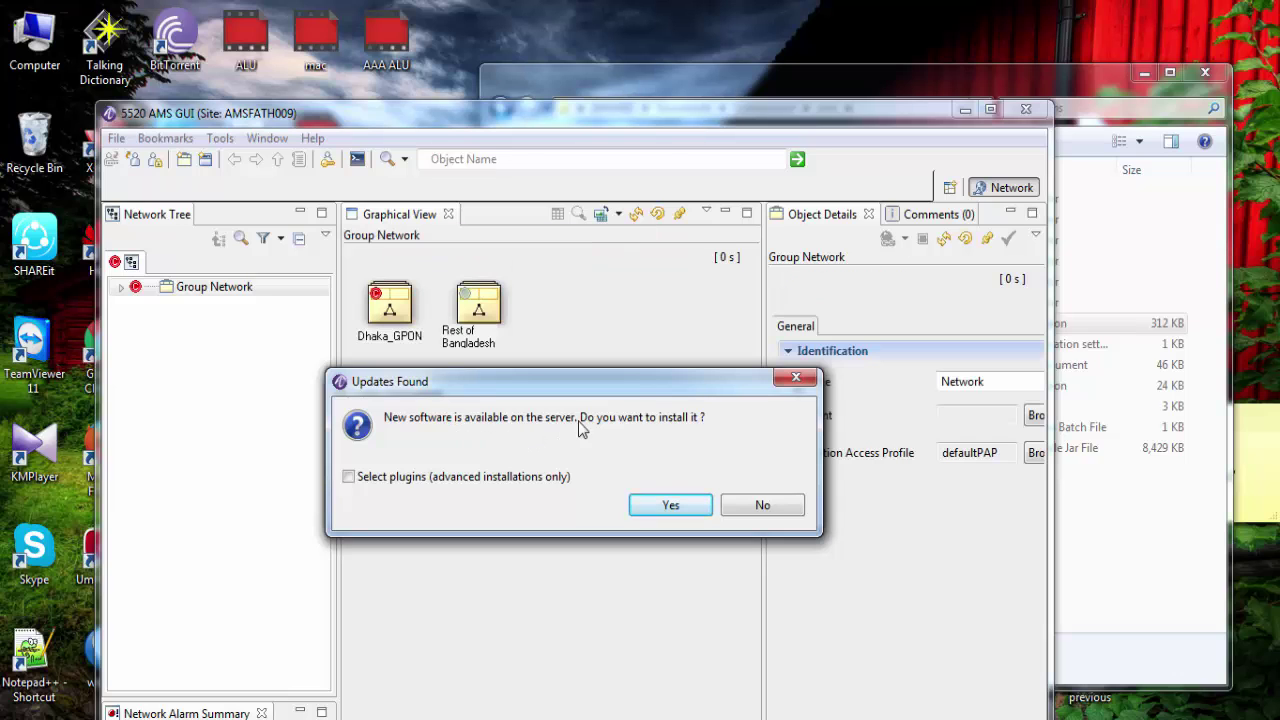
pyautogui.click(672, 508)
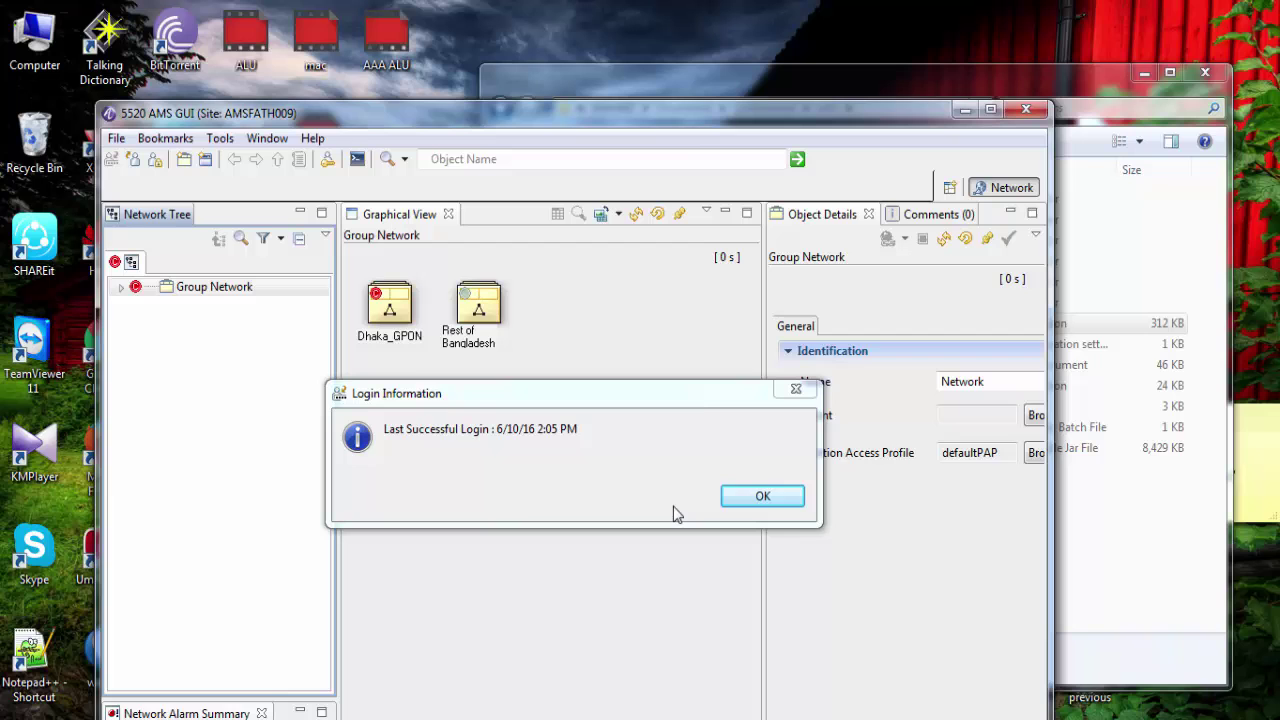
pyautogui.click(763, 498)
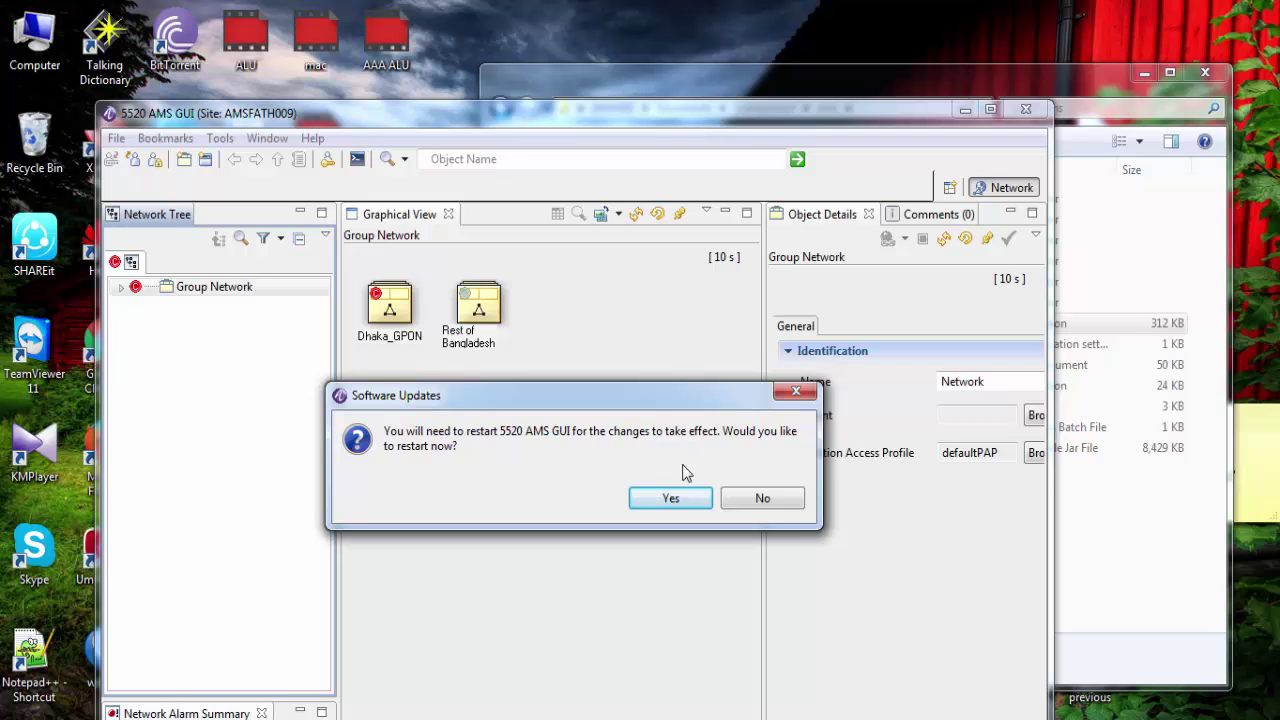
pyautogui.click(673, 497)
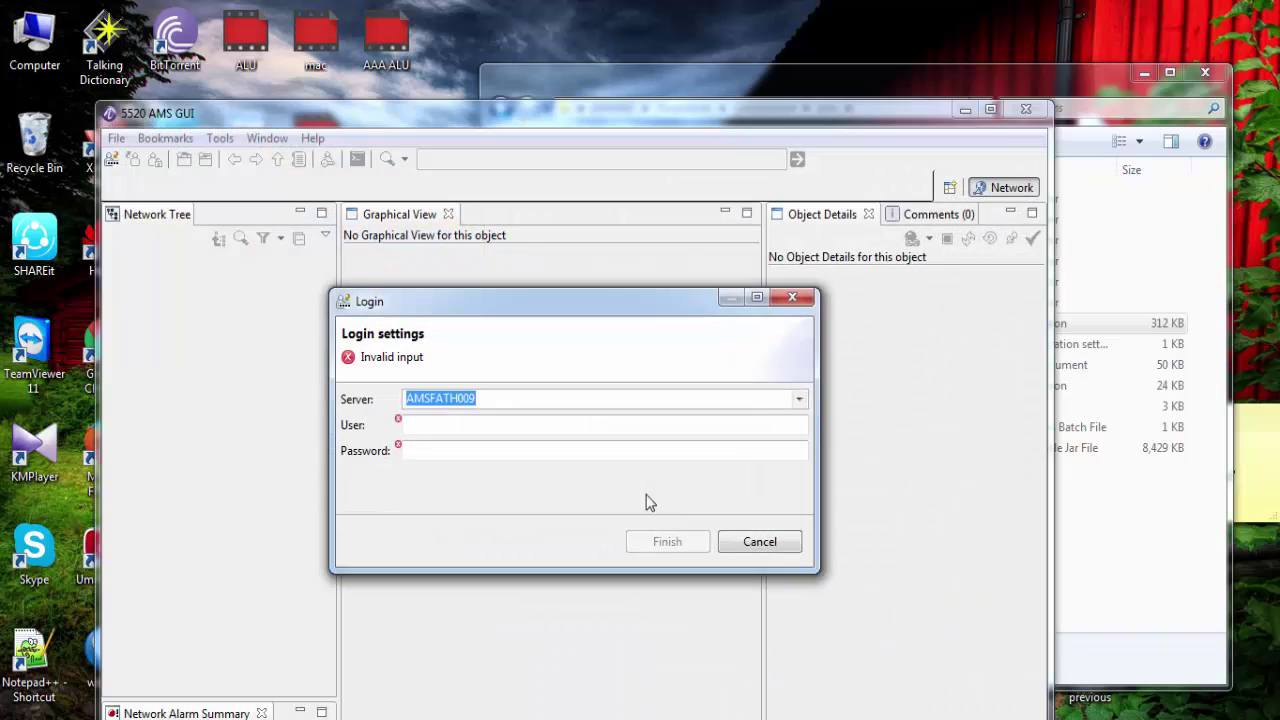
# Log in to server AMSFATH009 as admin with the account password
pyautogui.click(454, 424)
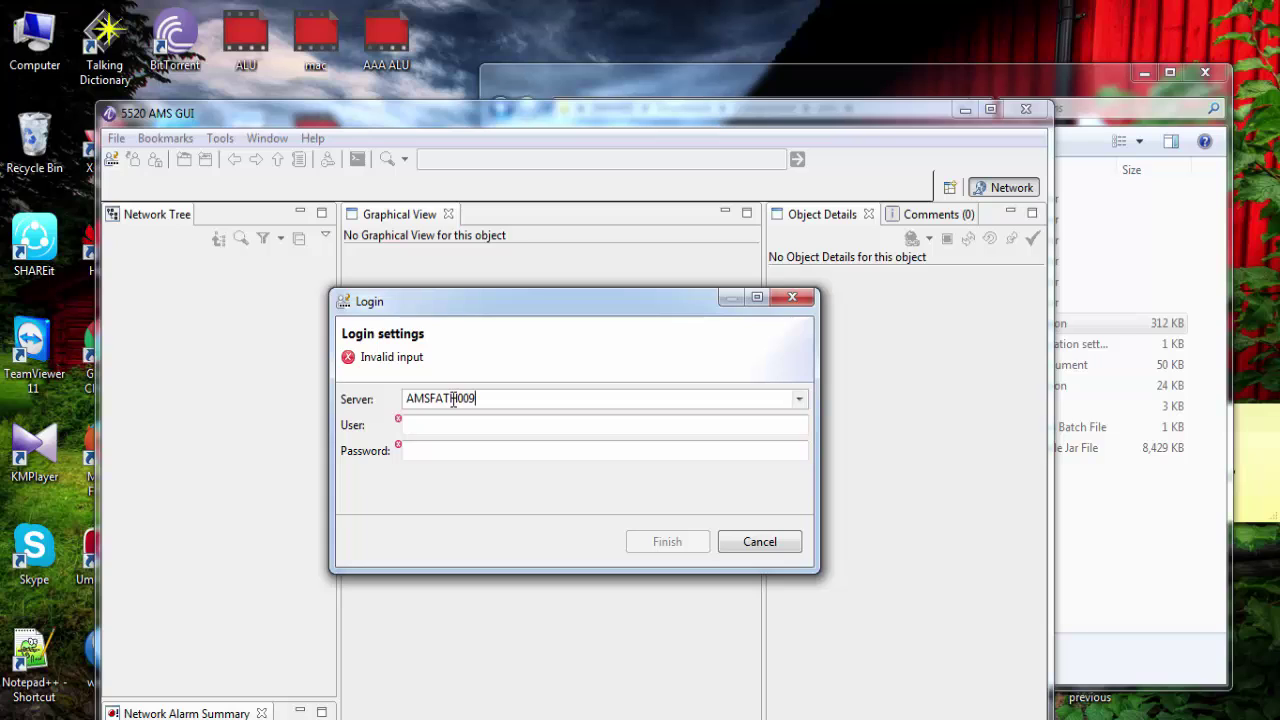
pyautogui.click(409, 428)
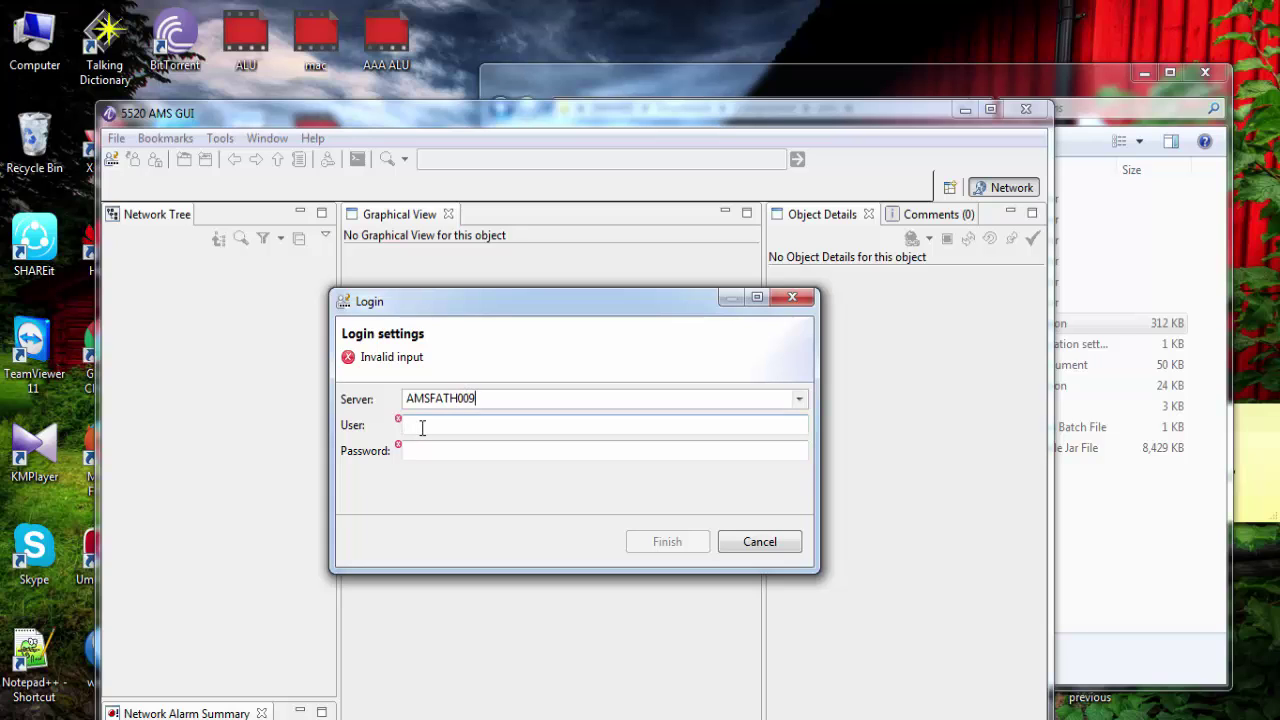
pyautogui.write('ad')
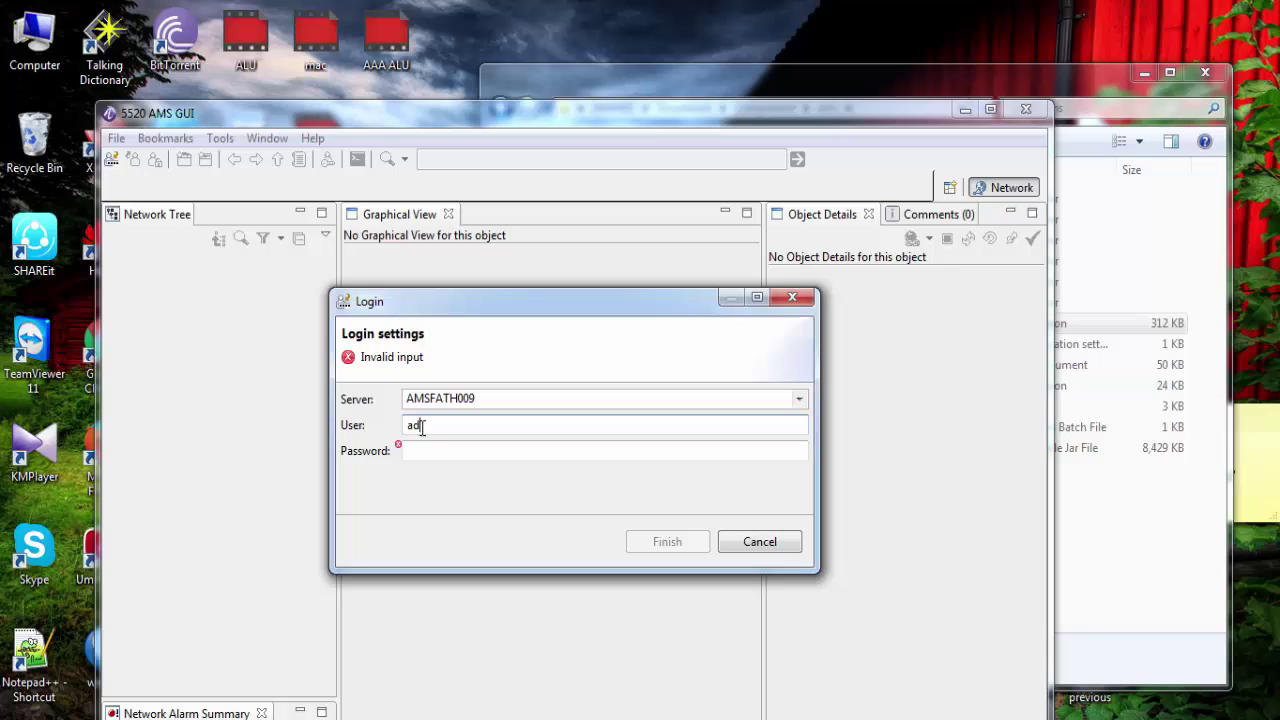
pyautogui.write('min')
pyautogui.click(433, 448)
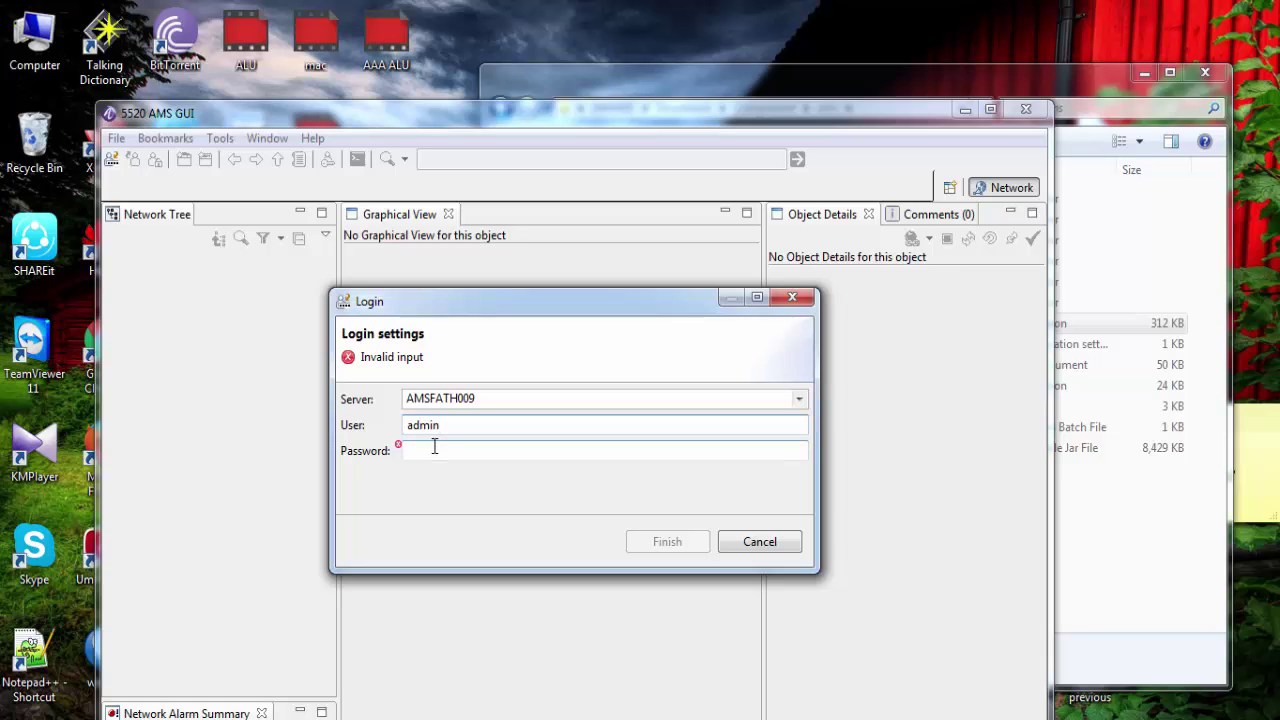
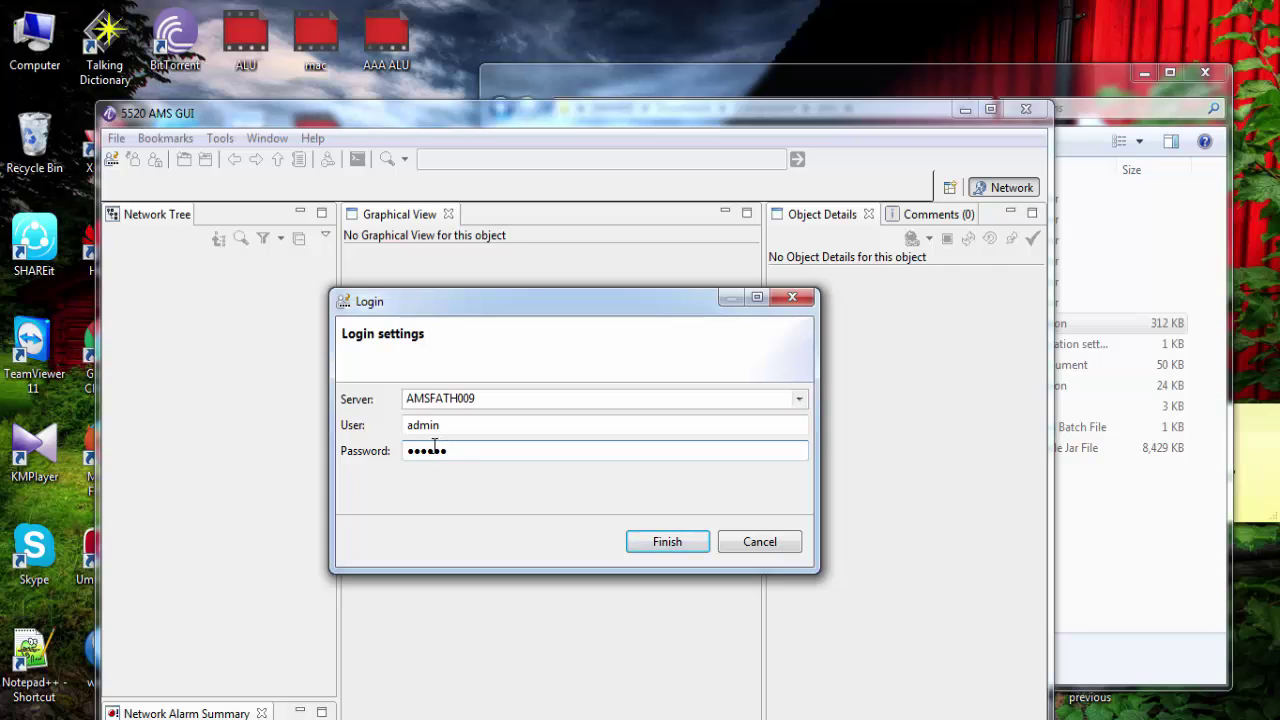
pyautogui.click(694, 550)
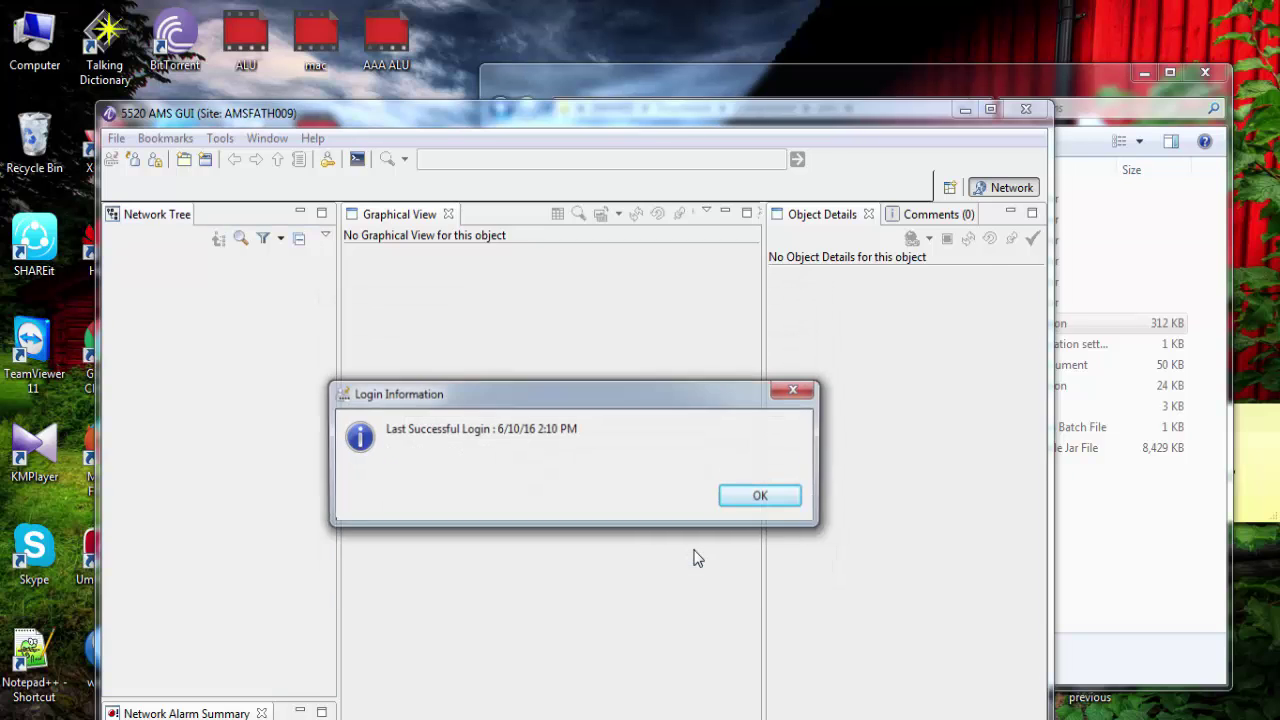
# Maximize the AMS window and open OLT_NMC_10.251.0.35 under Group Network > Dhaka_GPON
pyautogui.click(760, 496)
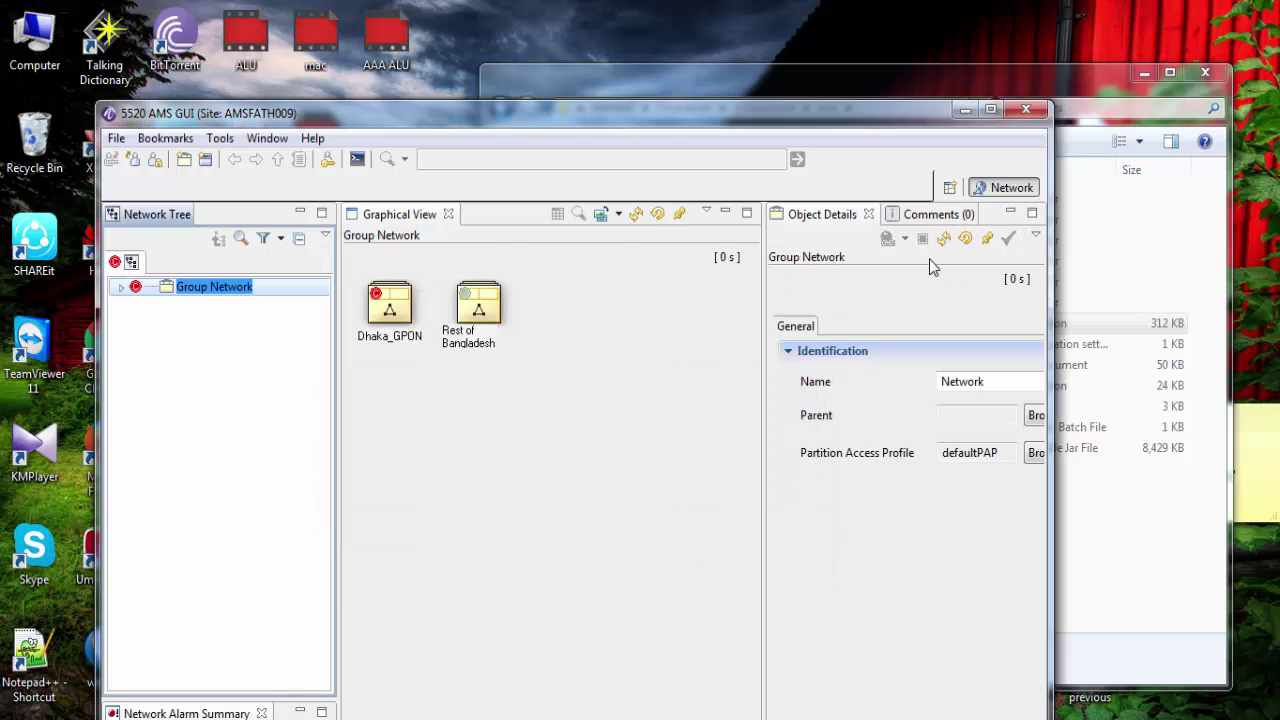
pyautogui.click(990, 109)
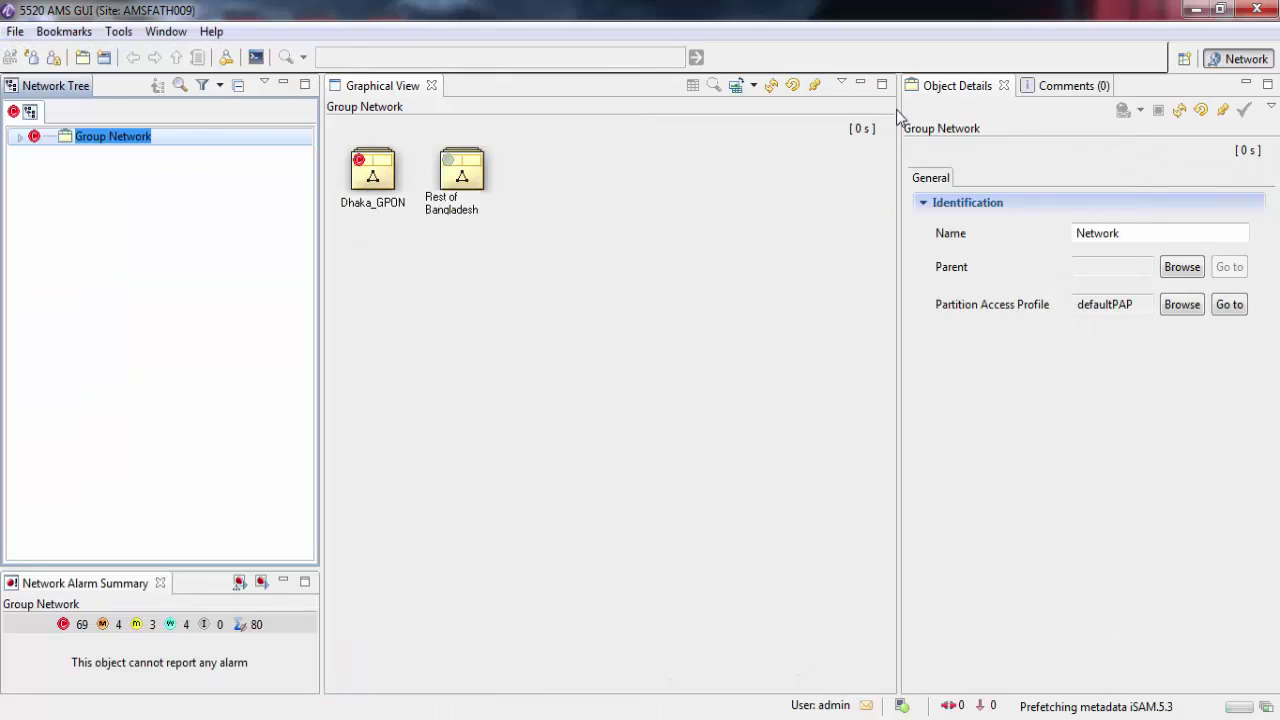
pyautogui.click(20, 139)
pyautogui.click(36, 155)
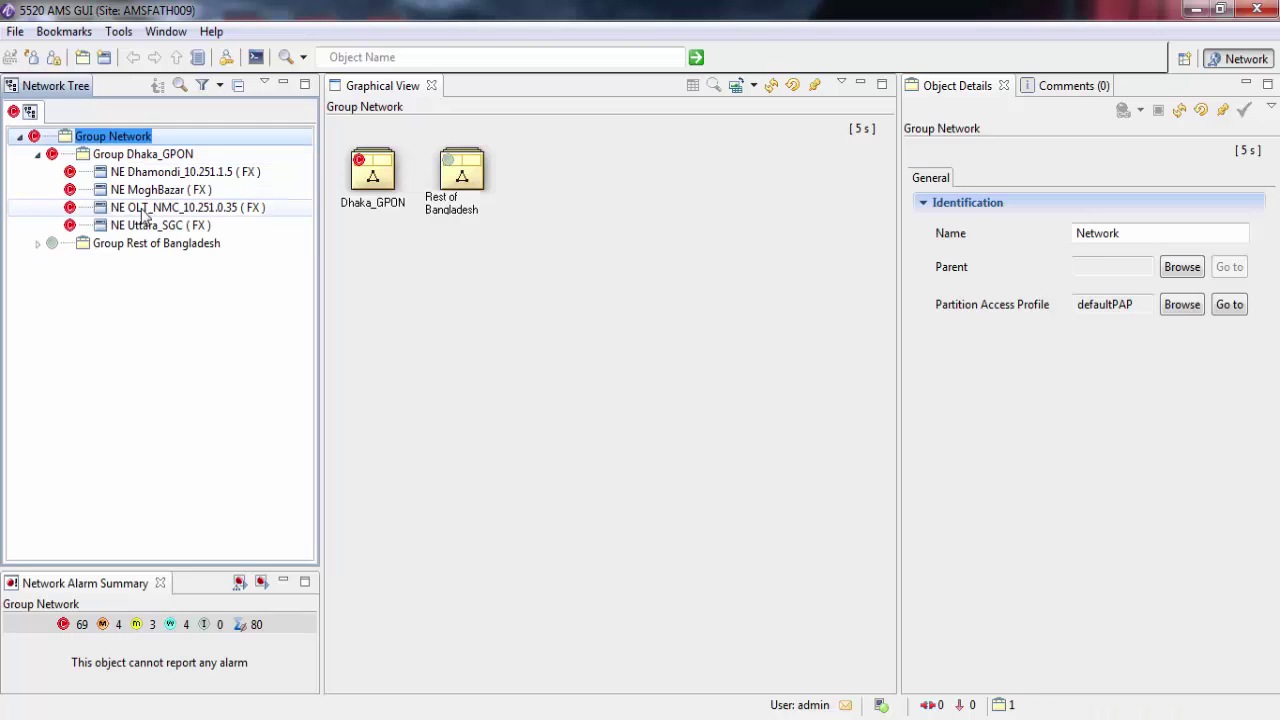
pyautogui.doubleClick(147, 208)
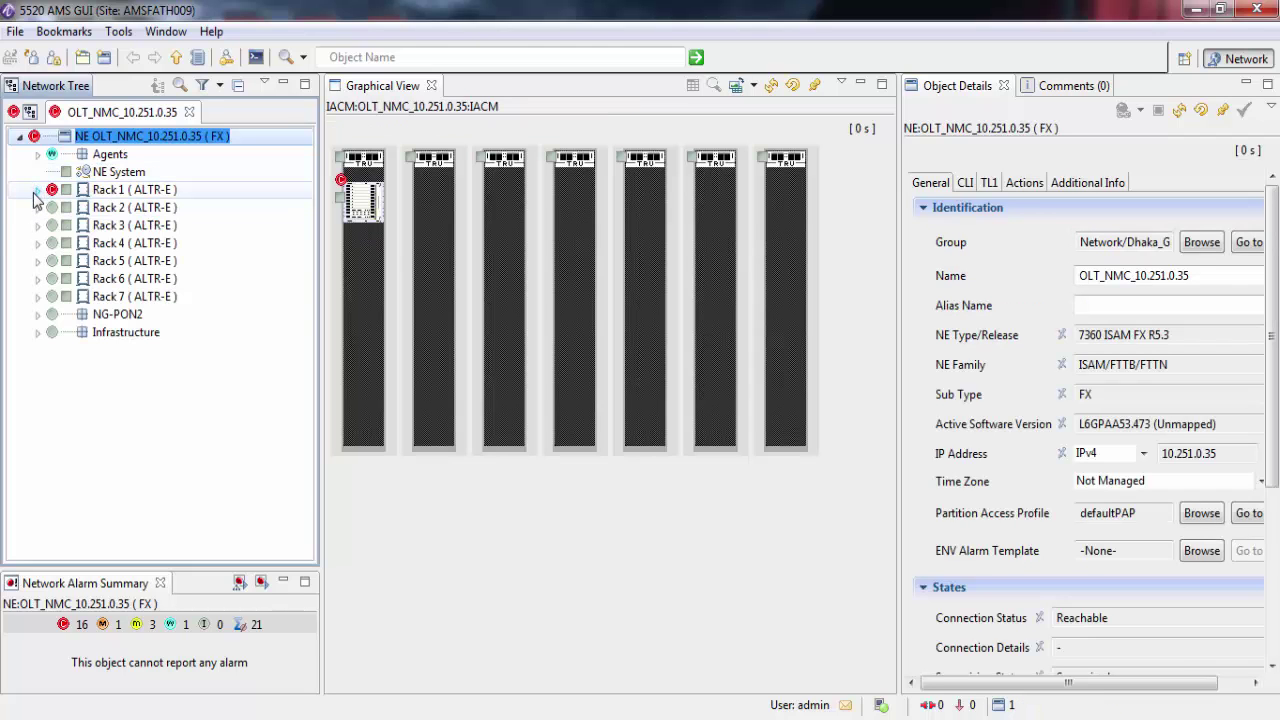
# Expand Rack 1, Subrack 1 and slot LT3, then show PON Port 10's details
pyautogui.click(39, 191)
pyautogui.click(55, 207)
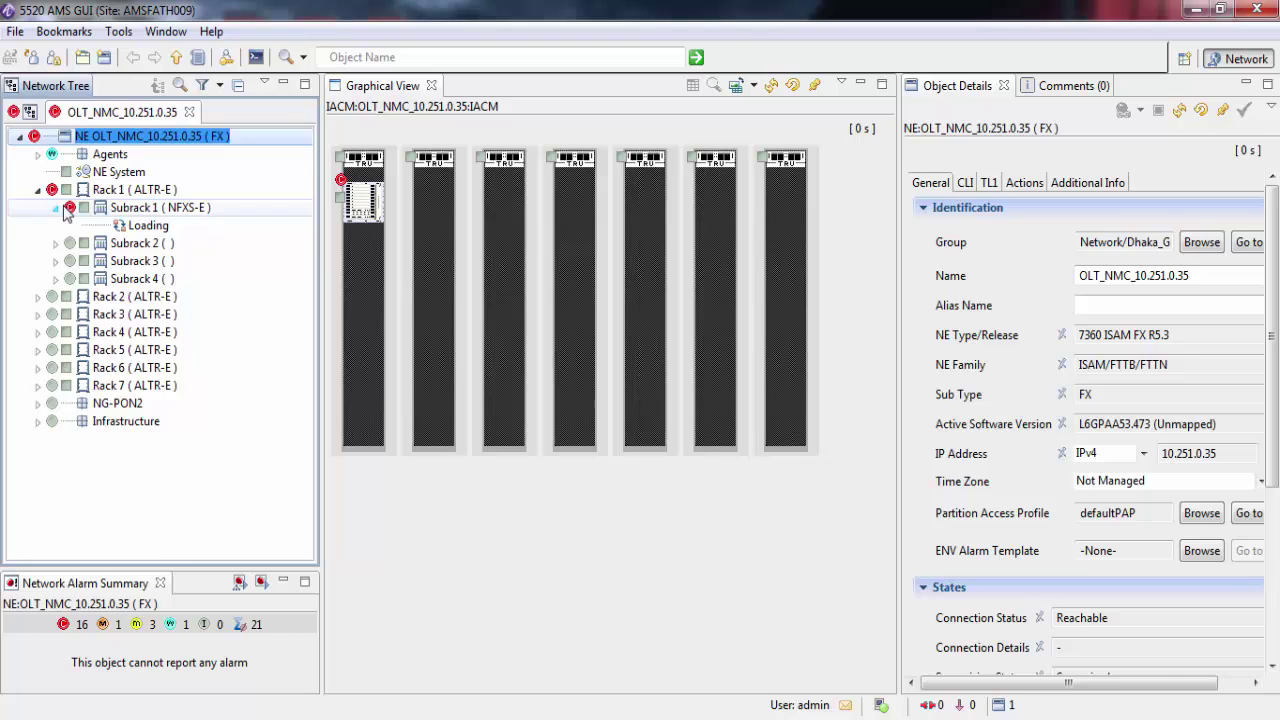
pyautogui.click(143, 316)
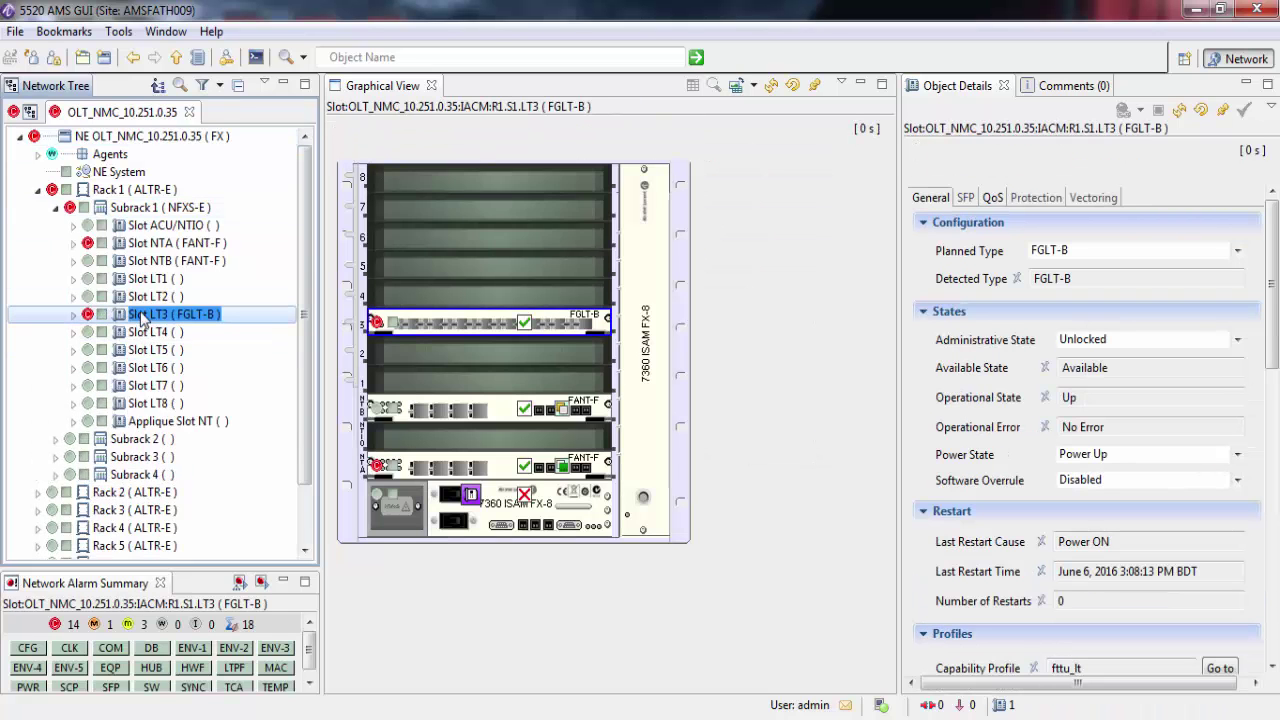
pyautogui.click(72, 316)
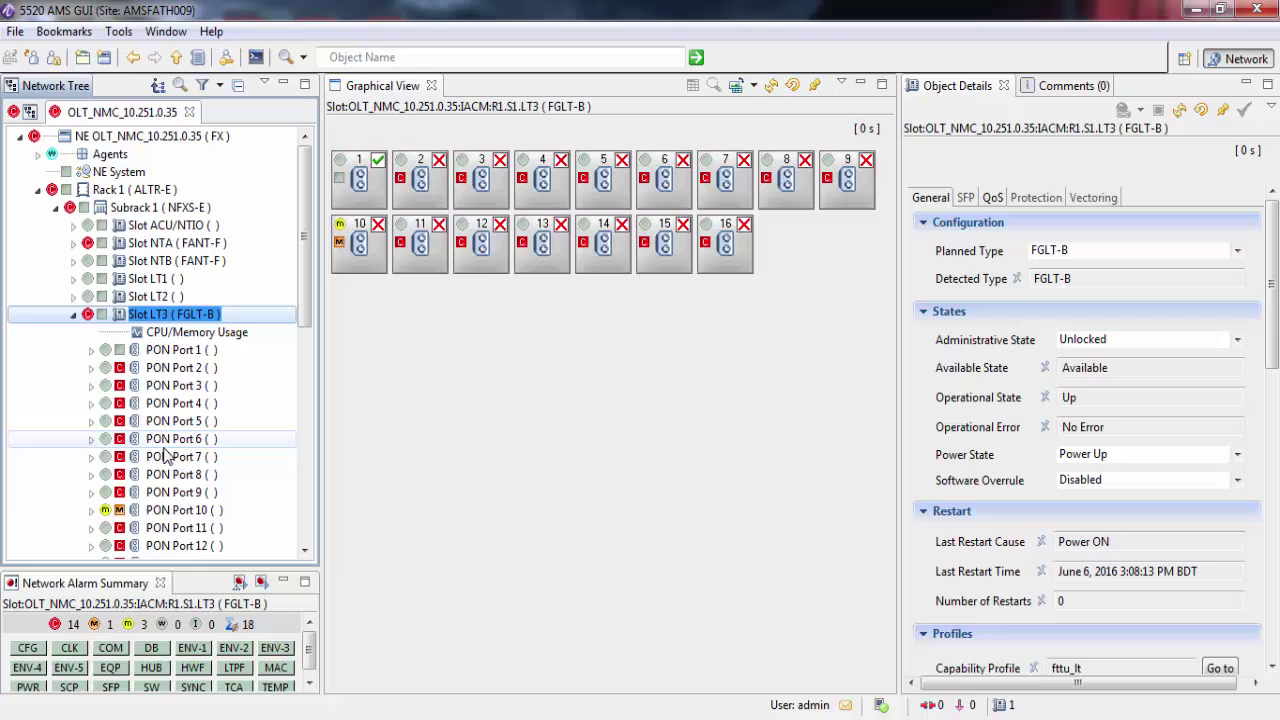
pyautogui.click(176, 510)
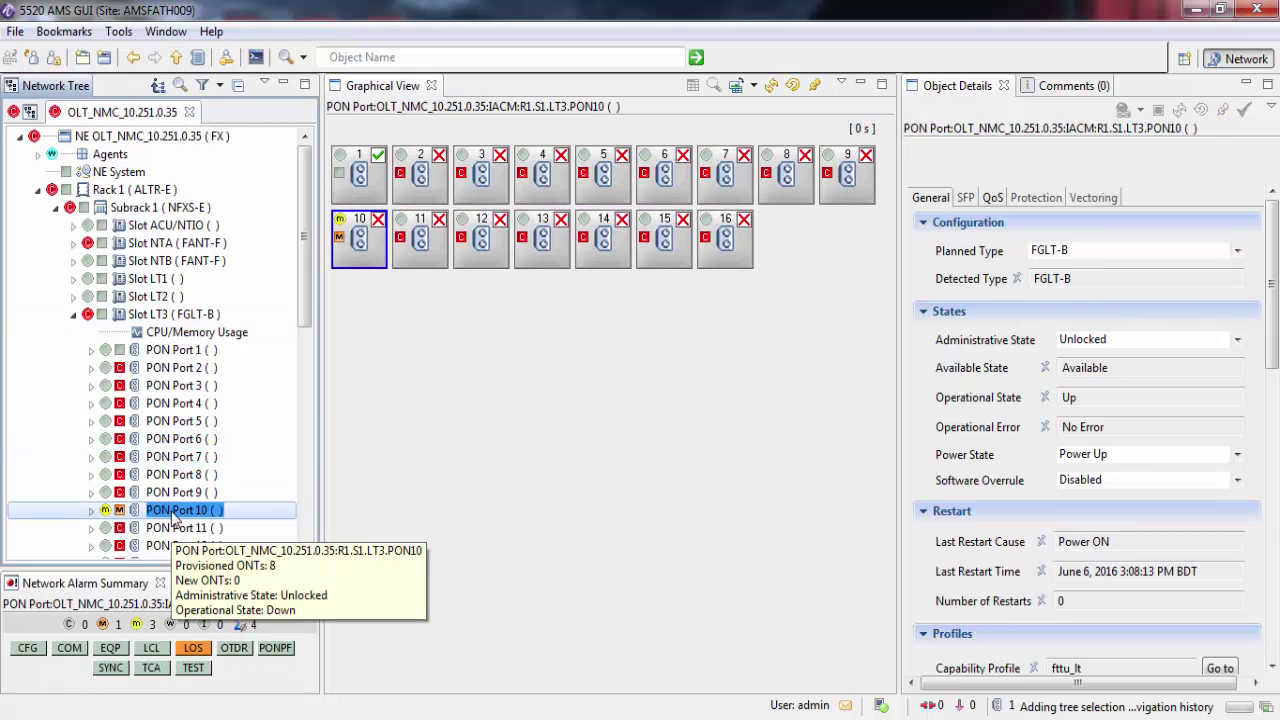